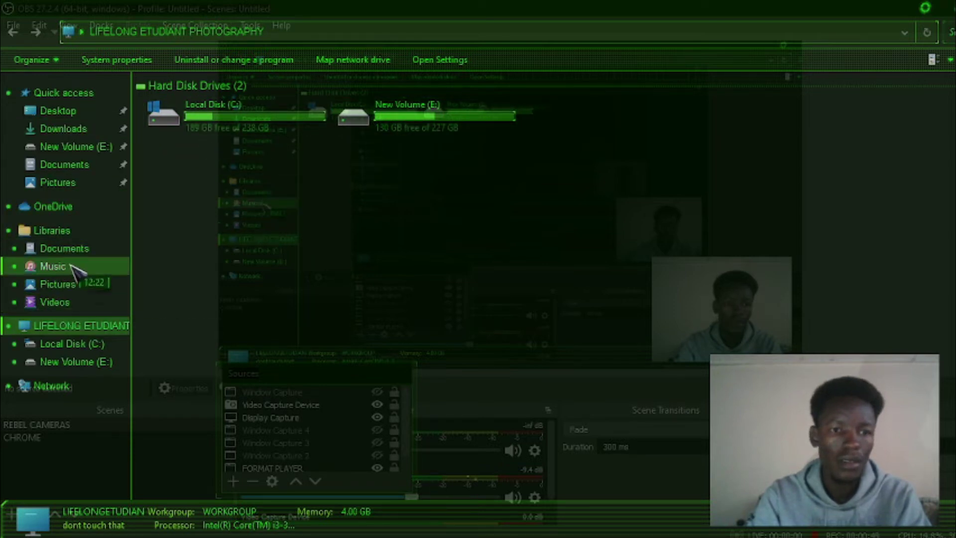
left_click(73, 112)
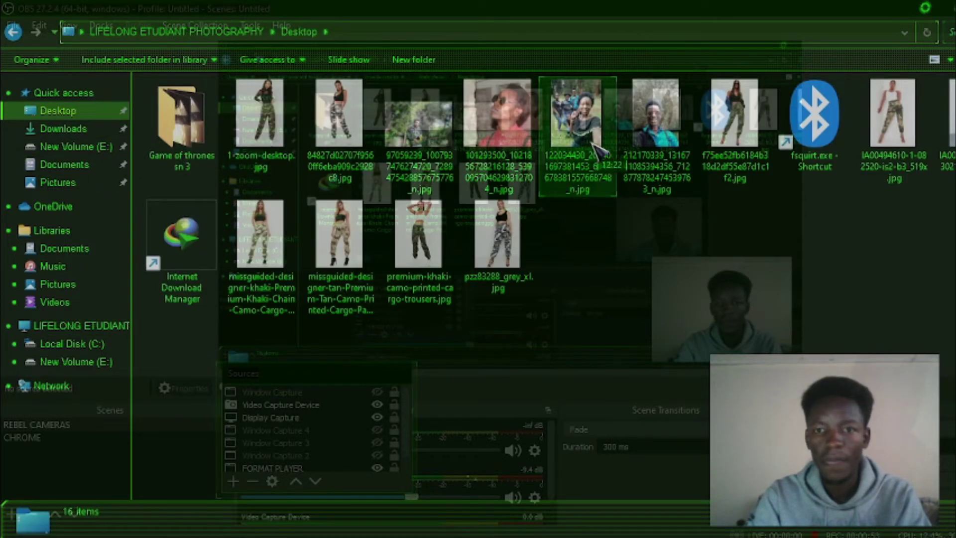
left_click(513, 123)
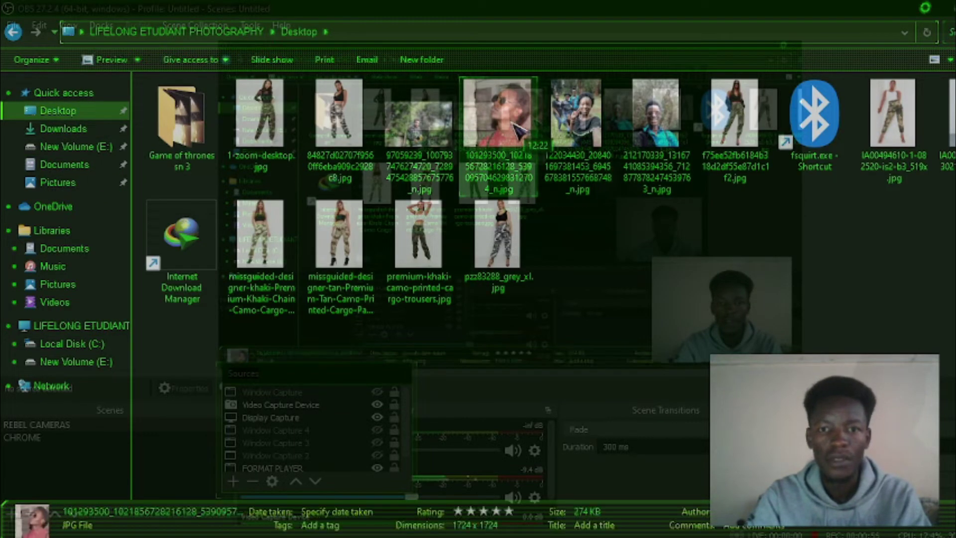
left_click_drag(518, 131, 453, 258)
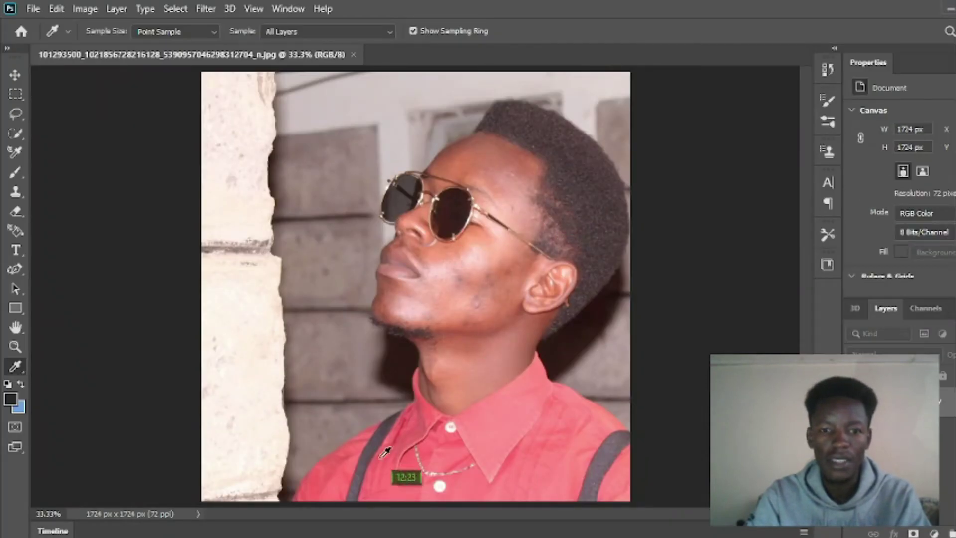
mouse_move(336, 537)
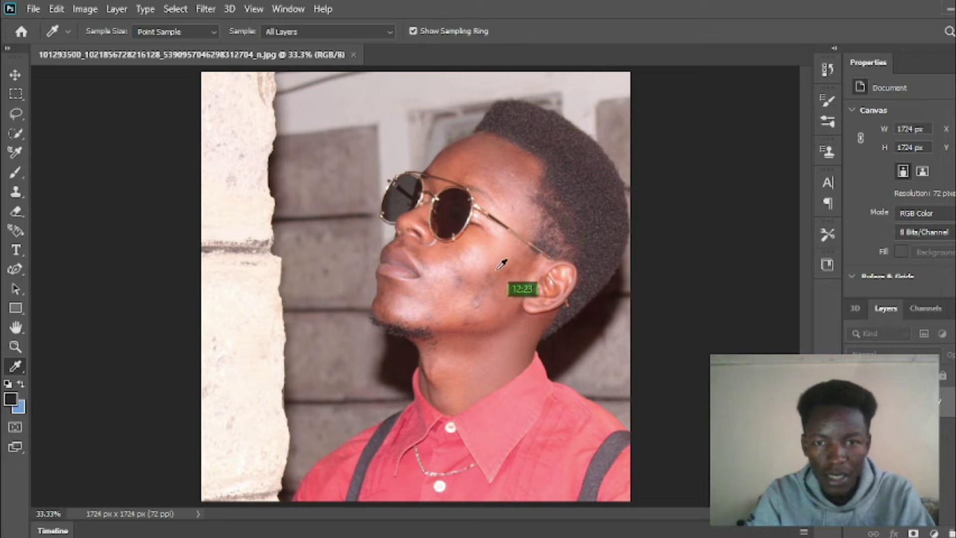
Set the foreground color to white and the background color to black
left_click(489, 291)
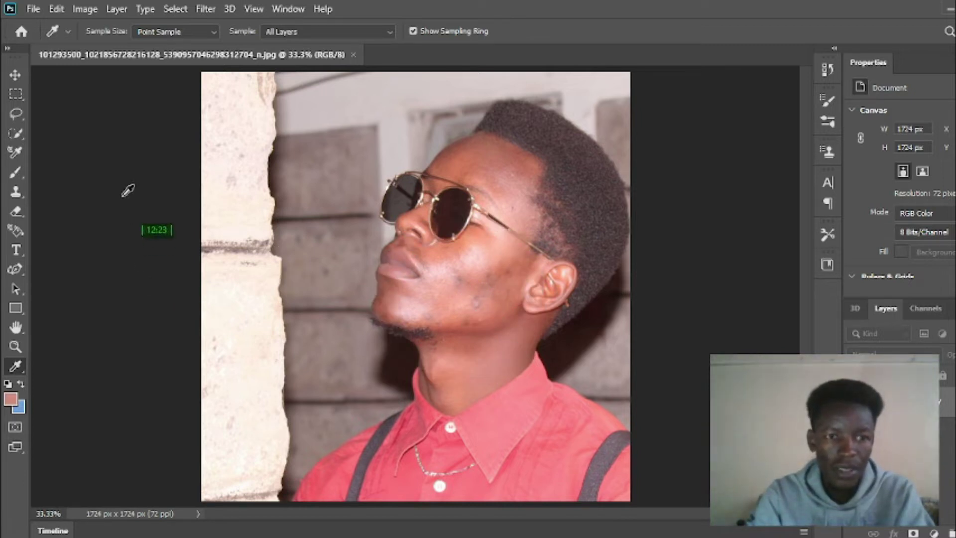
left_click(12, 400)
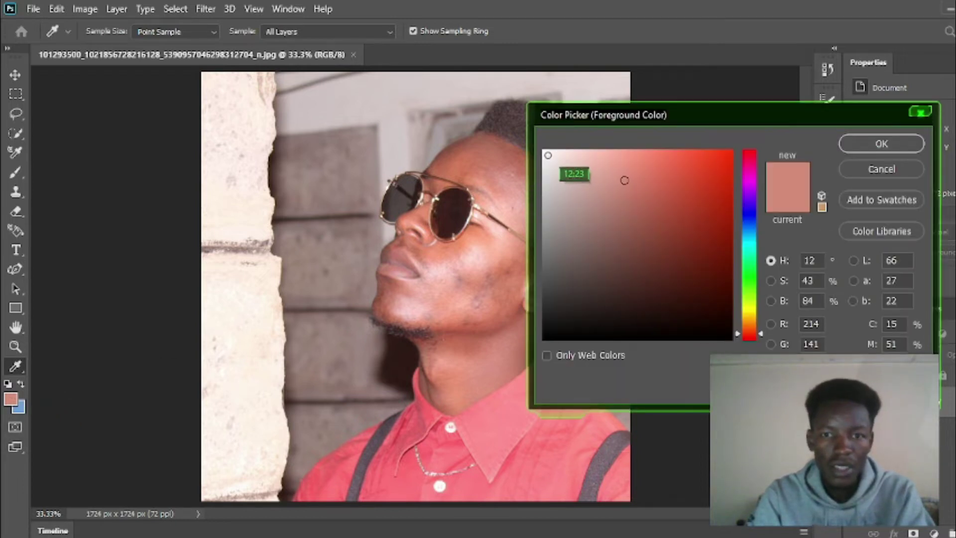
left_click(546, 153)
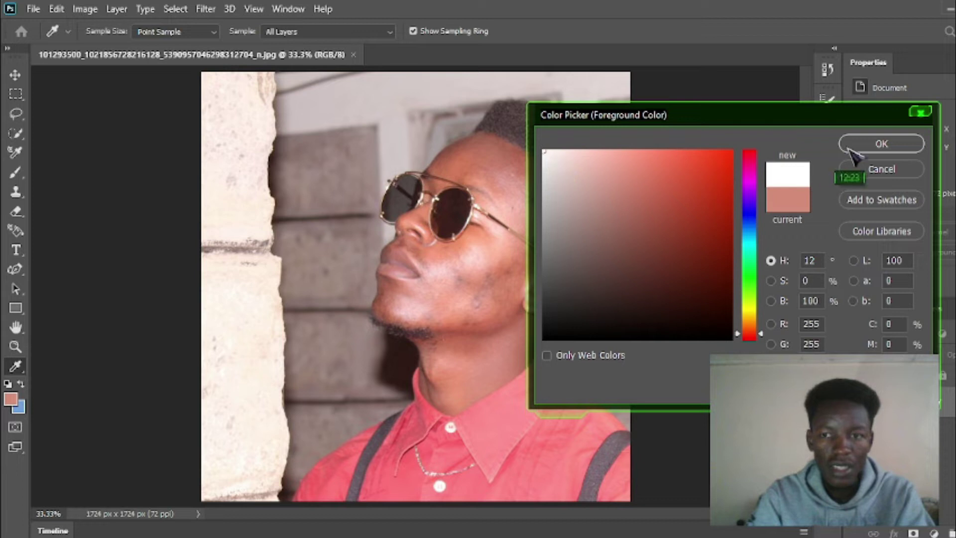
left_click(866, 144)
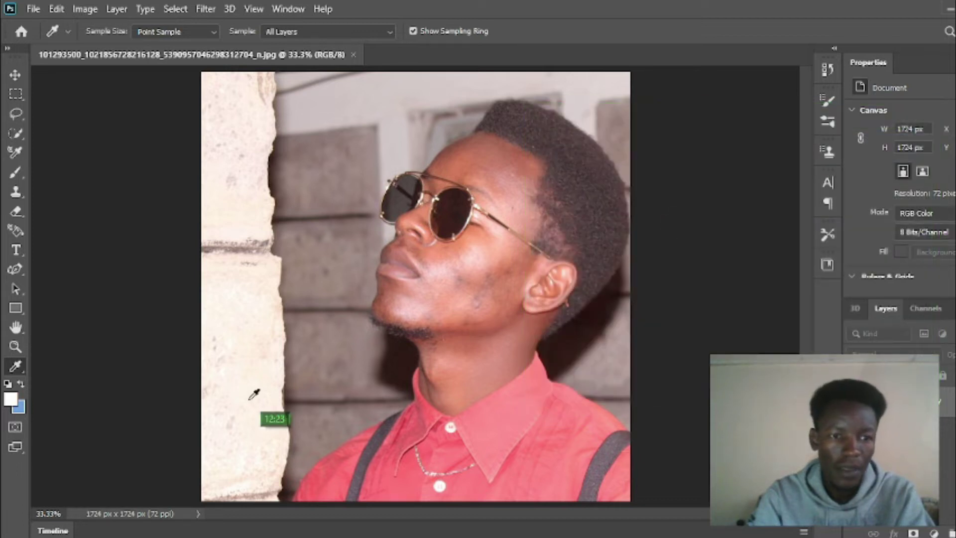
left_click(19, 407)
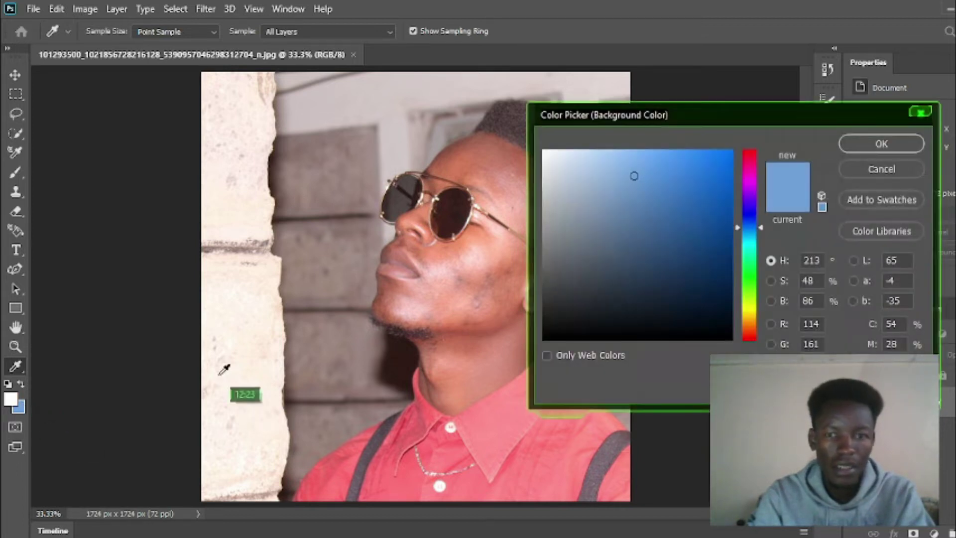
left_click(544, 340)
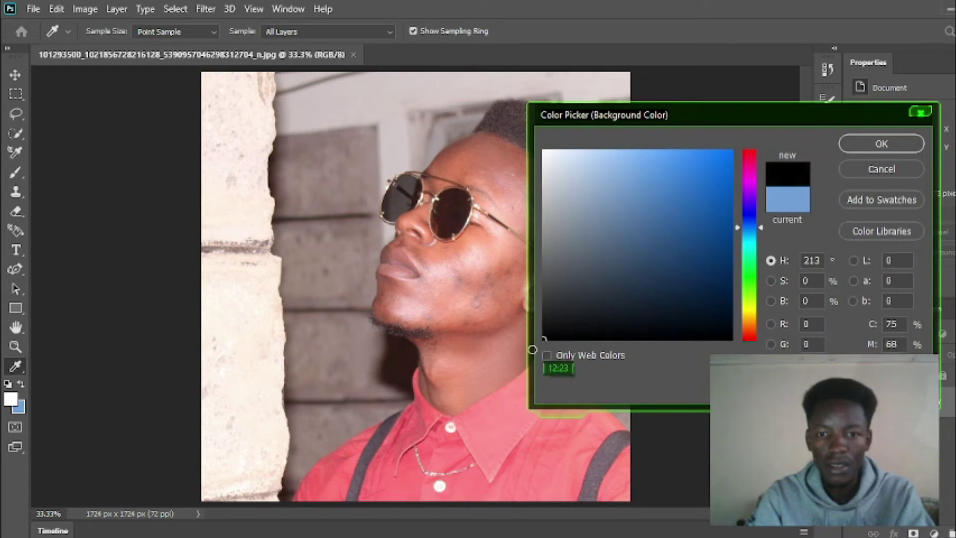
left_click(863, 149)
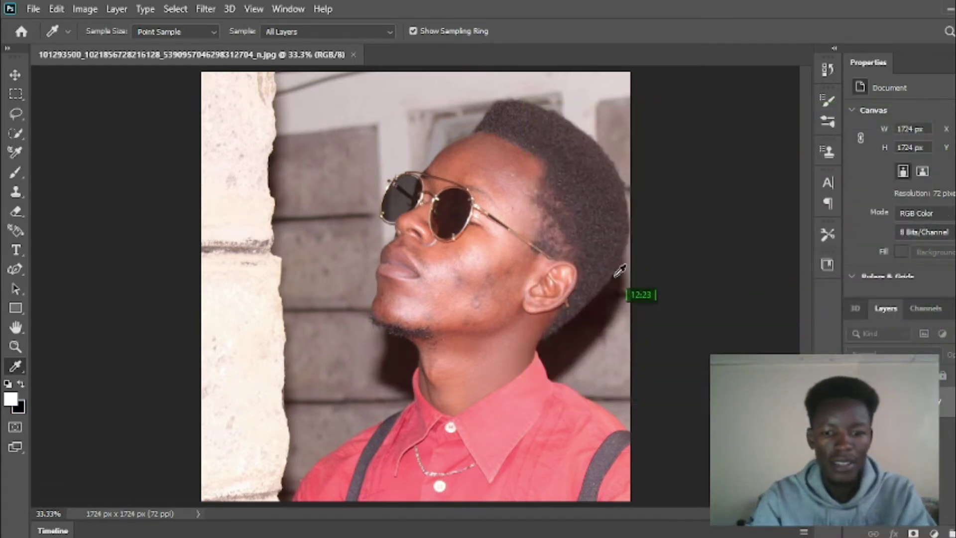
Duplicate the Background layer onto a new layer above it
key("ctrl+j")
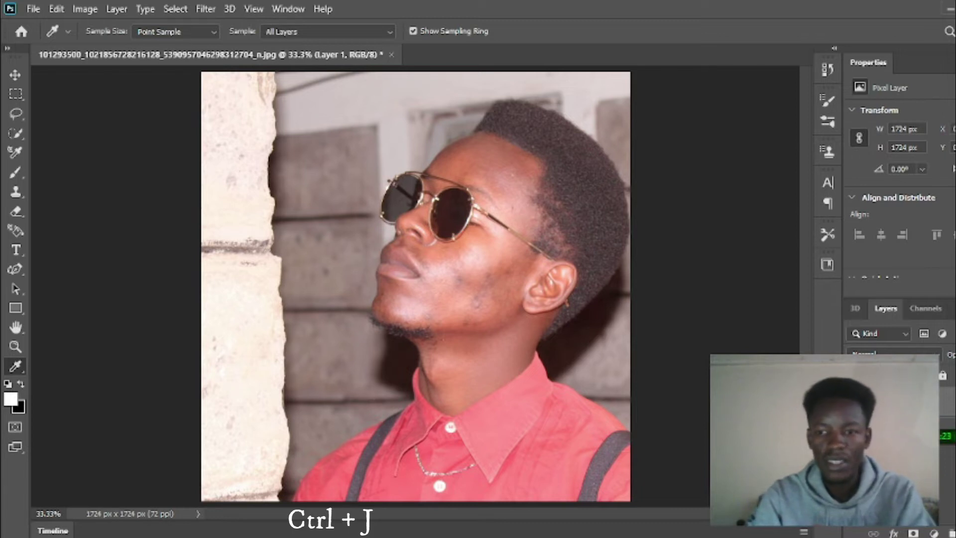
right_click(927, 431)
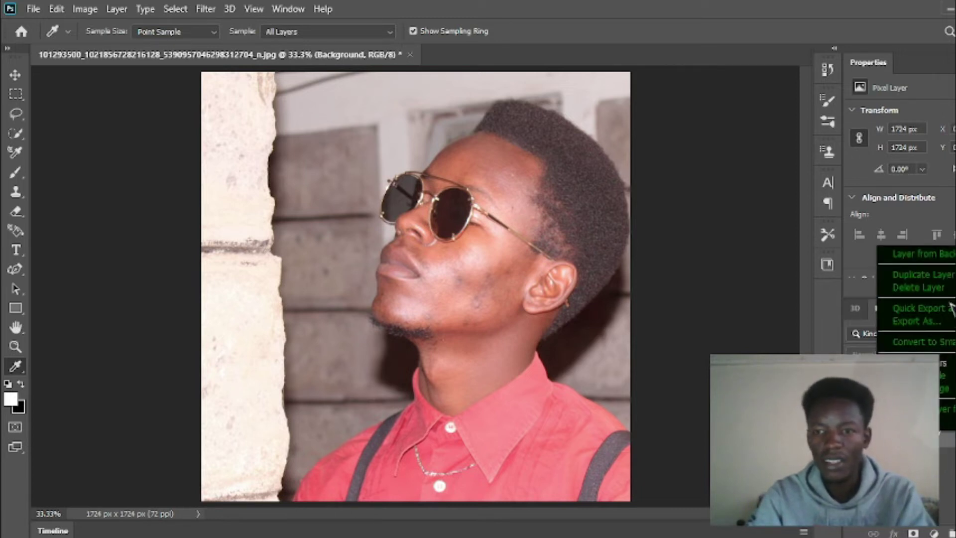
left_click(607, 351)
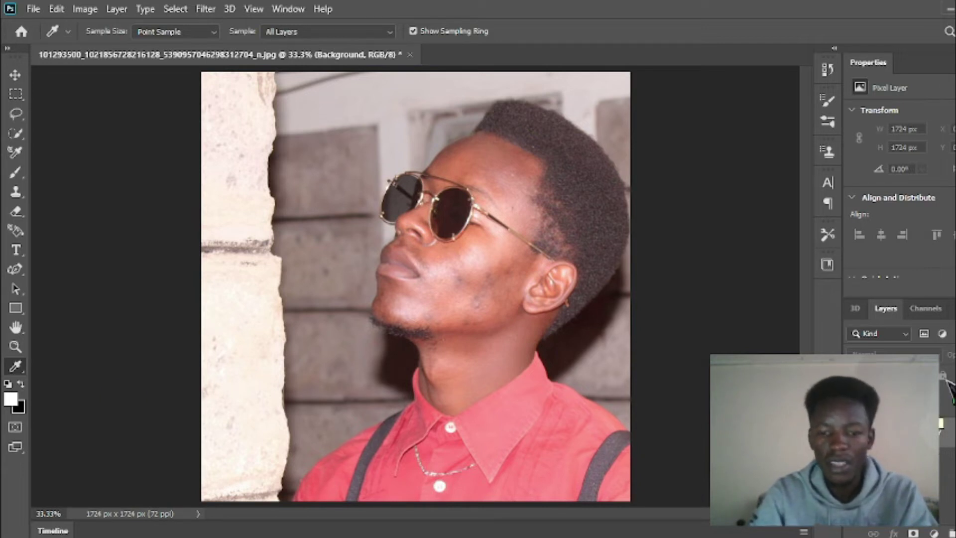
key("ctrl+j")
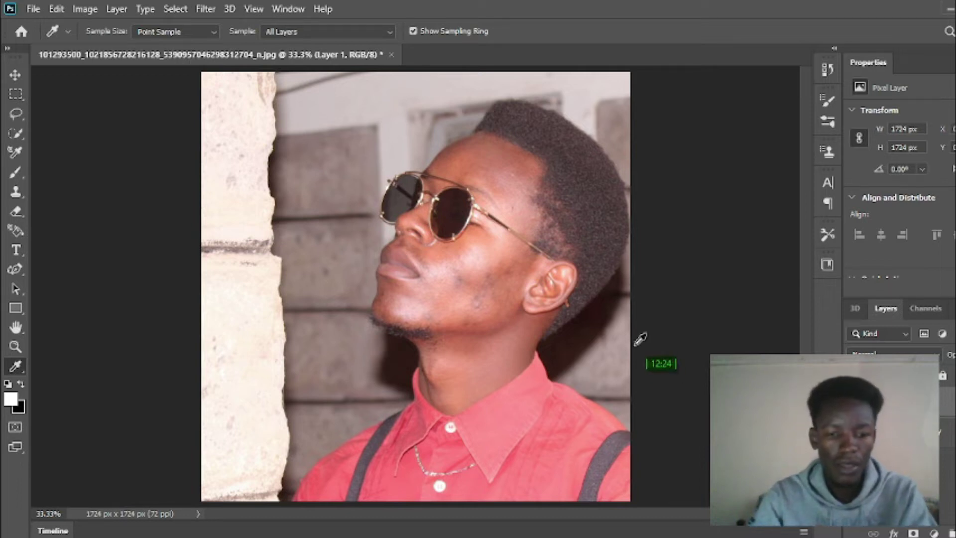
Invert the duplicated layer's colors and change its blending mode to Vivid Light
key("ctrl+i")
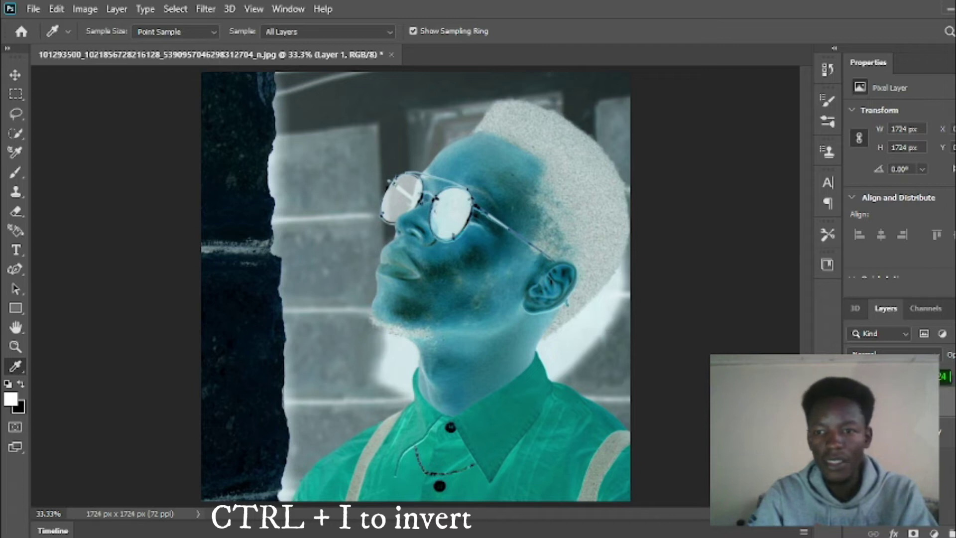
left_click(891, 354)
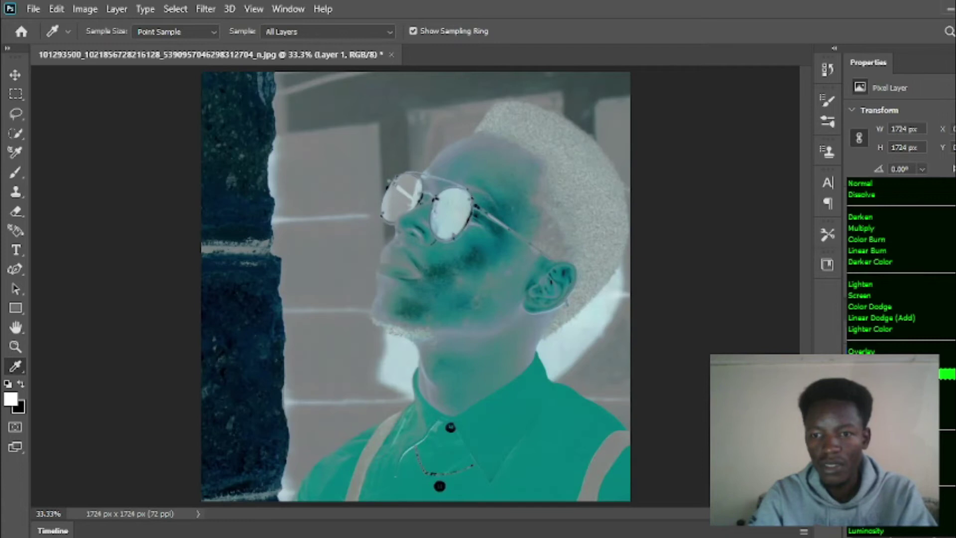
left_click(876, 385)
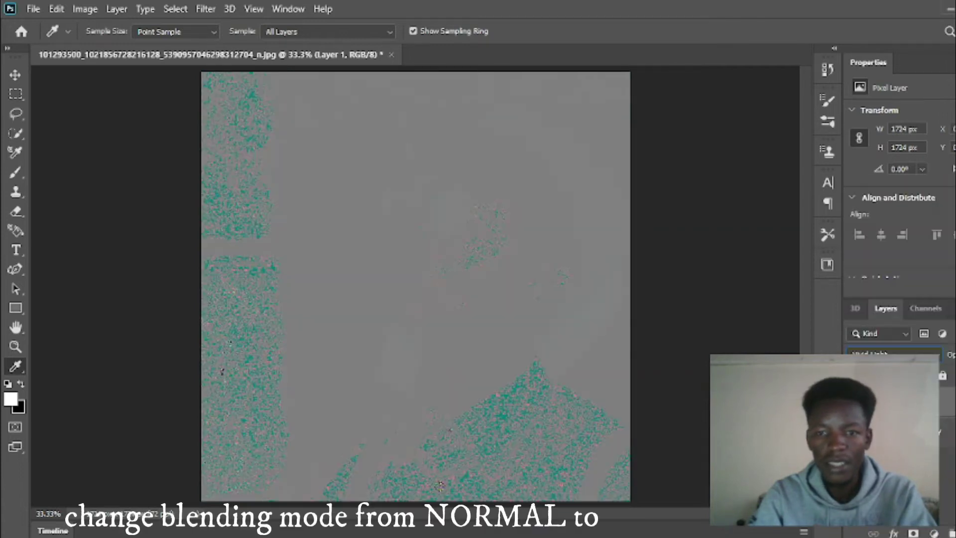
Apply a High Pass filter with a radius of 12.5 pixels to the inverted layer
left_click(206, 9)
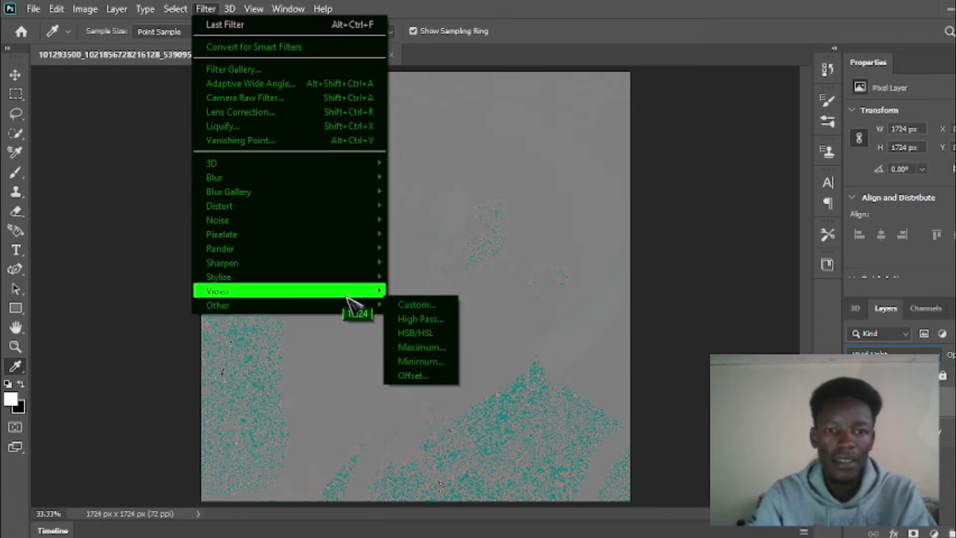
mouse_move(369, 305)
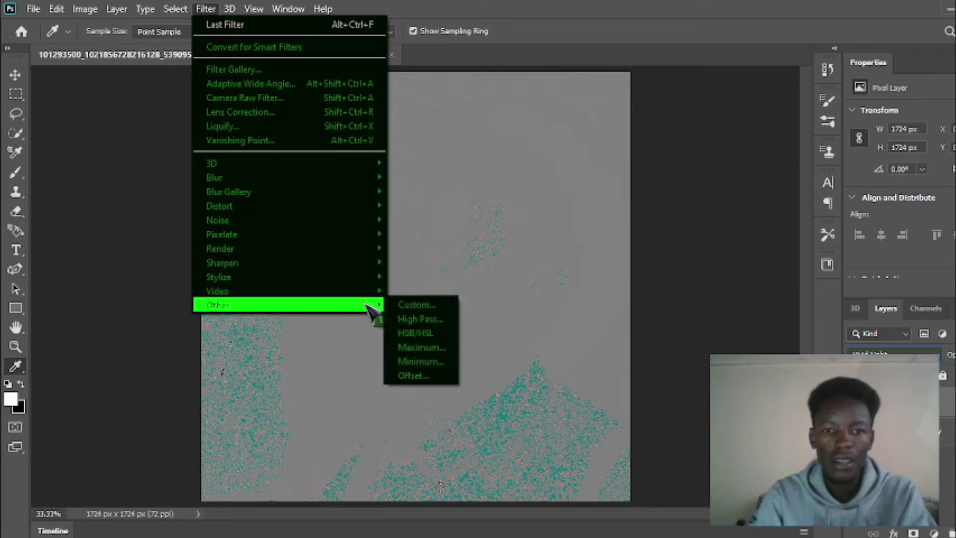
left_click(404, 320)
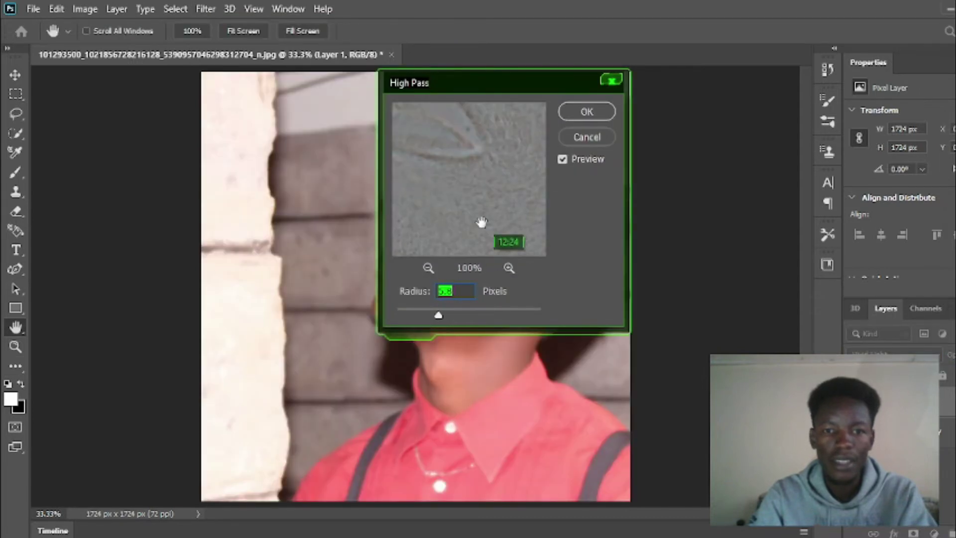
left_click_drag(513, 84, 654, 83)
left_click_drag(579, 313, 596, 314)
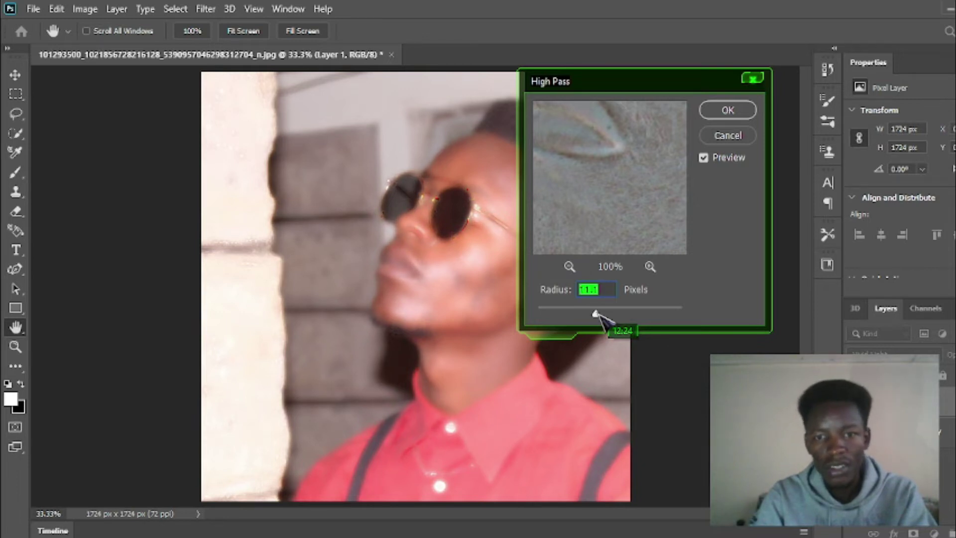
mouse_move(596, 314)
left_mouse_down()
mouse_move(614, 314)
mouse_move(590, 313)
left_mouse_up()
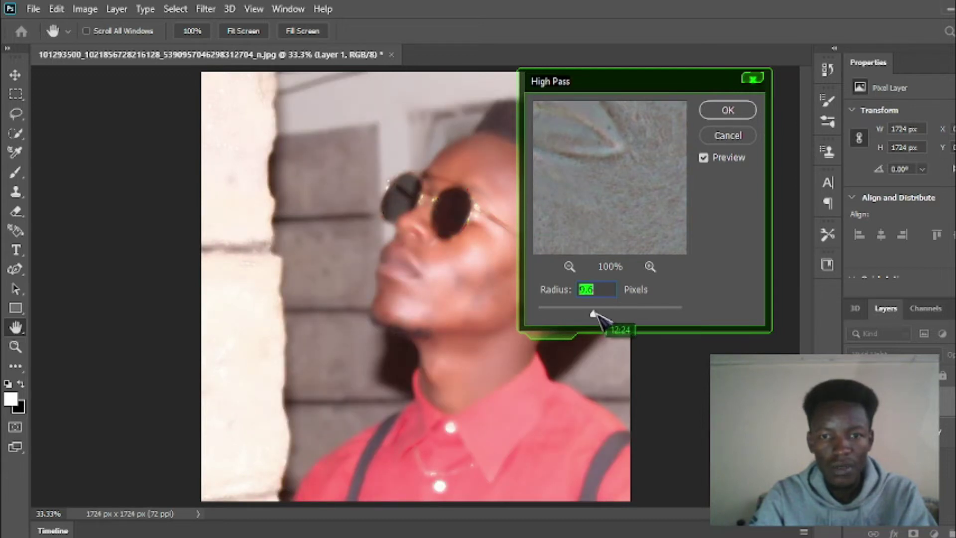
left_click(598, 314)
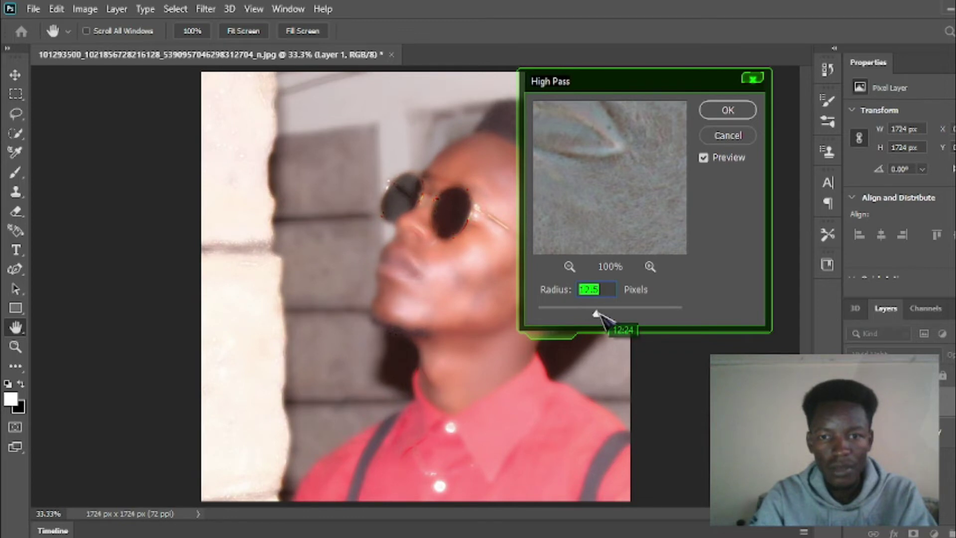
left_click(727, 110)
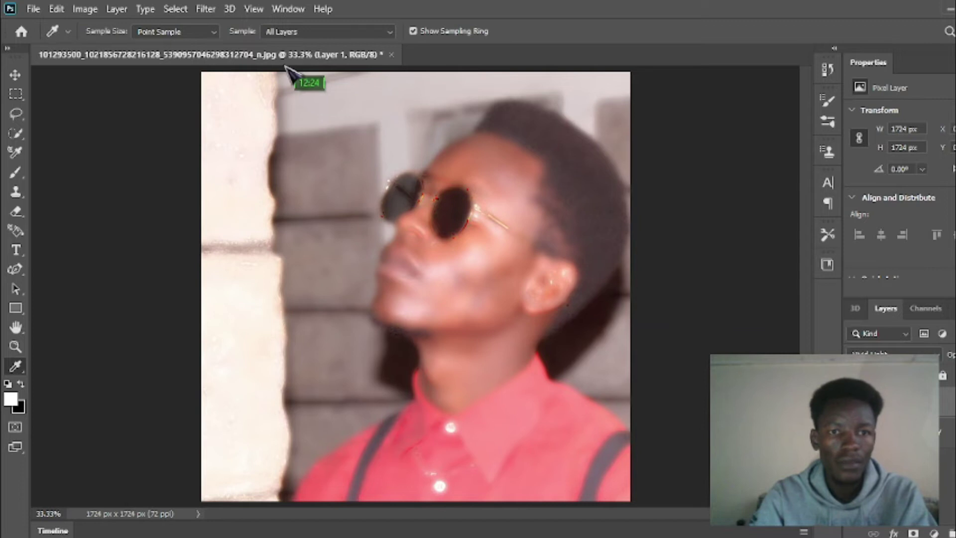
Apply a Gaussian Blur with a radius of 2.6 pixels to the same layer
left_click(205, 9)
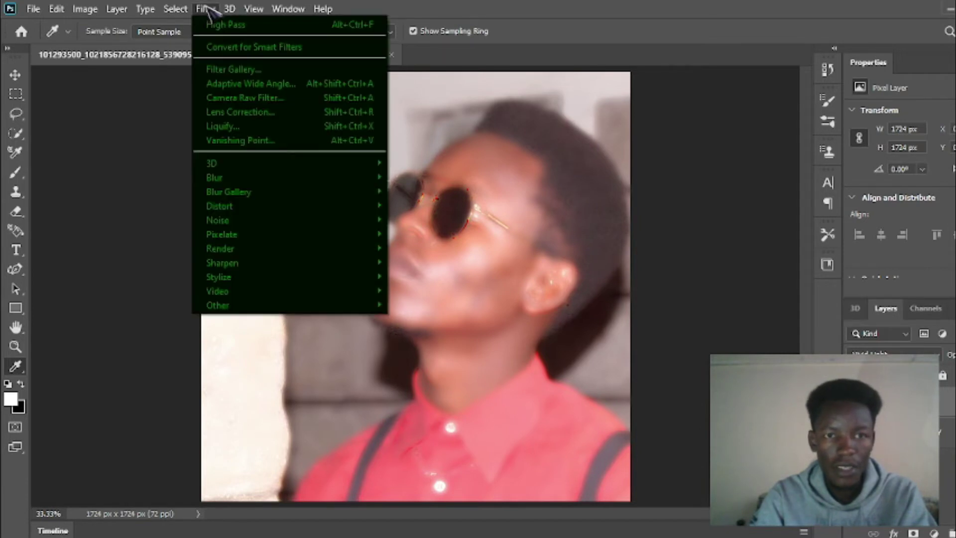
mouse_move(290, 179)
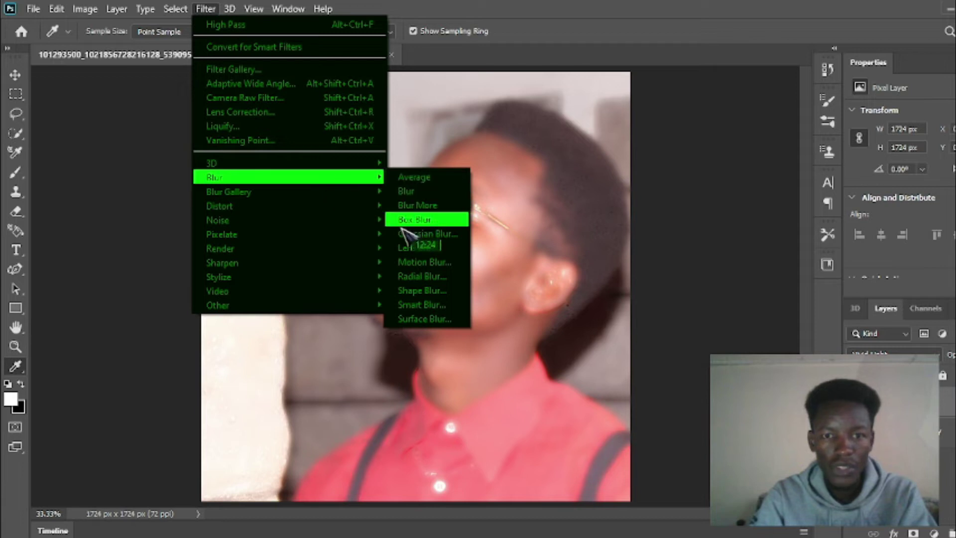
left_click(424, 234)
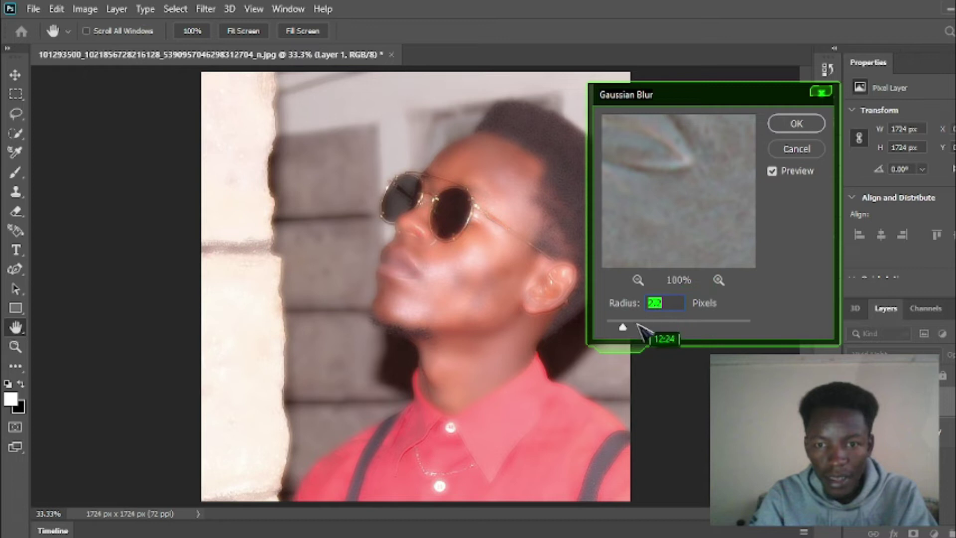
left_click_drag(623, 329, 695, 328)
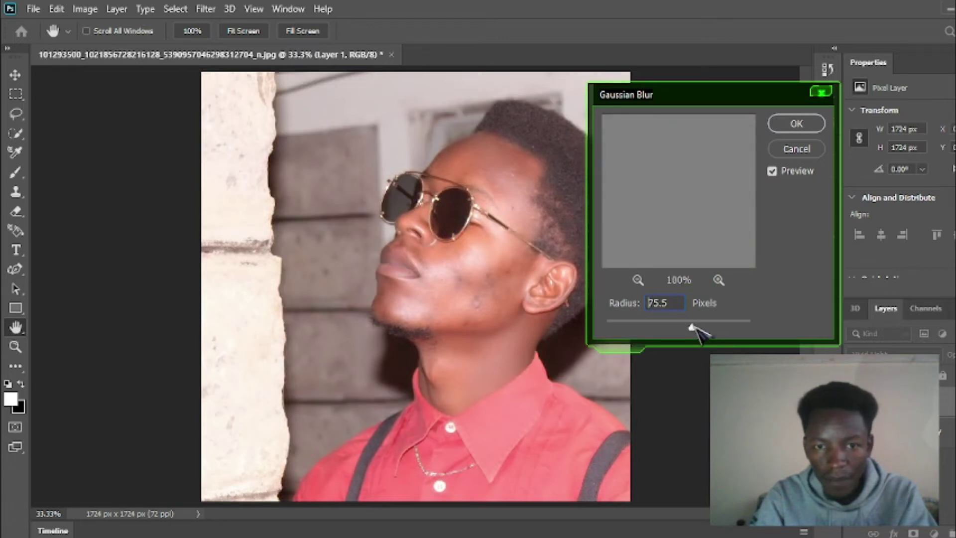
left_click_drag(692, 328, 639, 328)
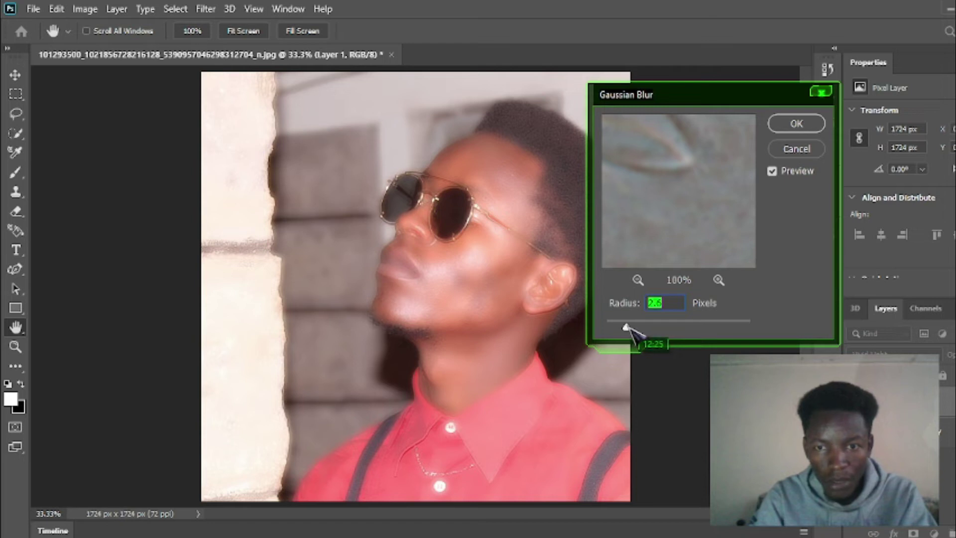
left_click(795, 122)
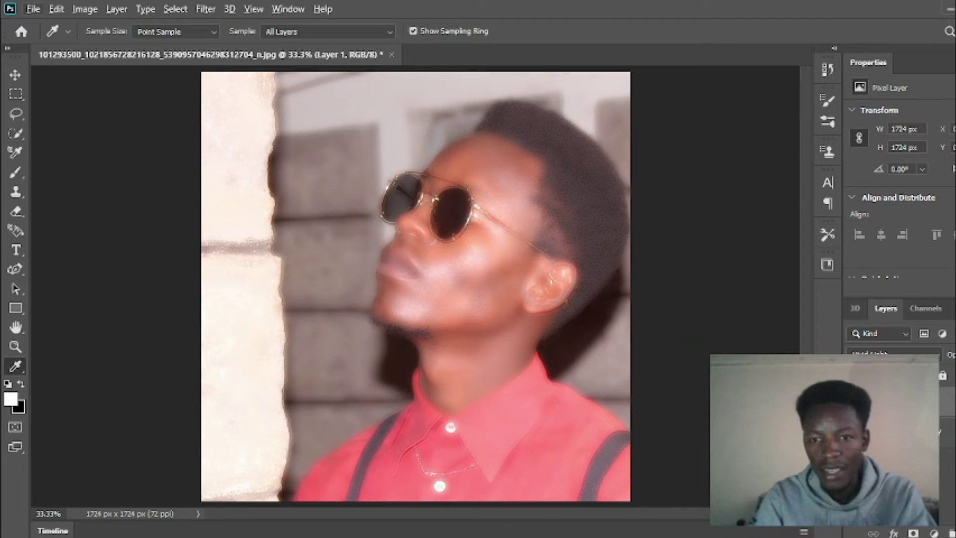
Hide the smoothed layer with a black layer mask and get the Brush tool ready for the face
left_click(914, 533, "alt")
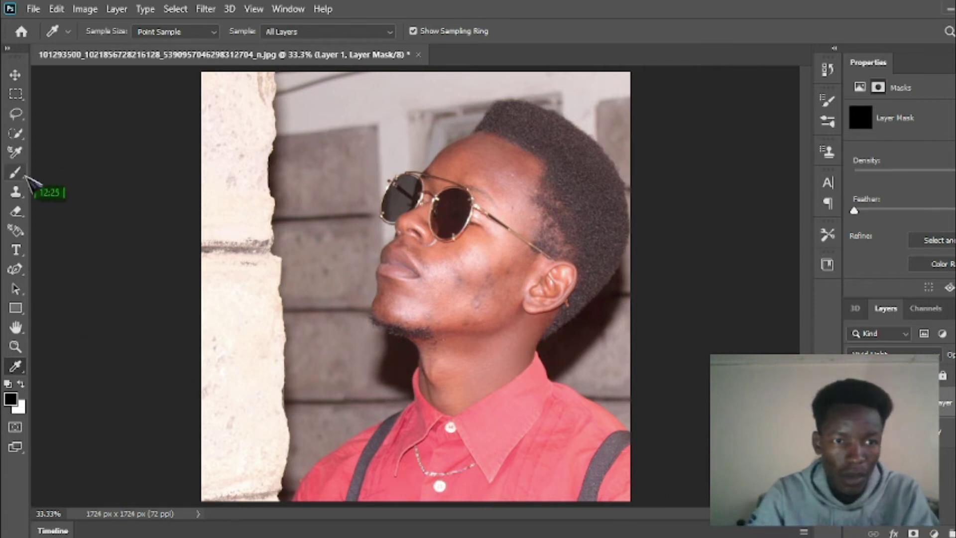
left_click(21, 175)
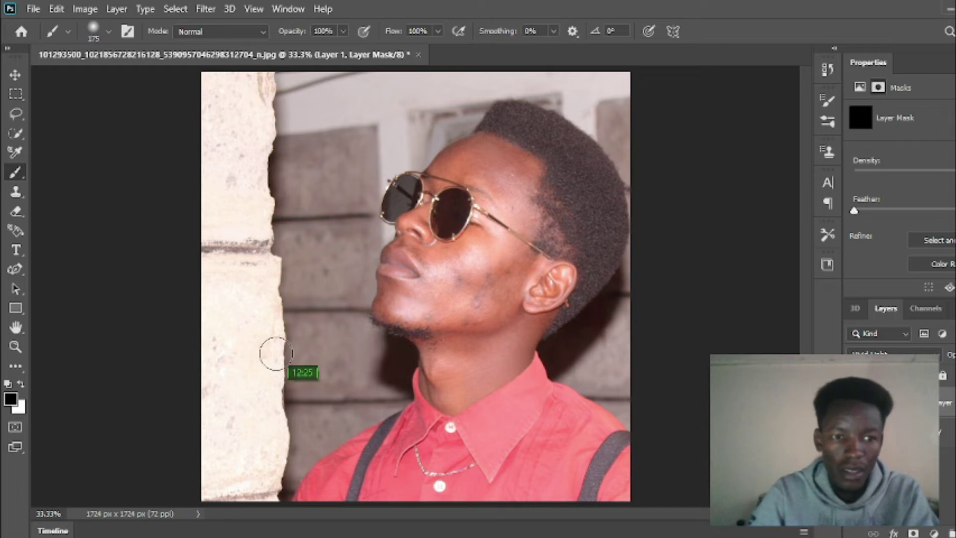
left_click(15, 346)
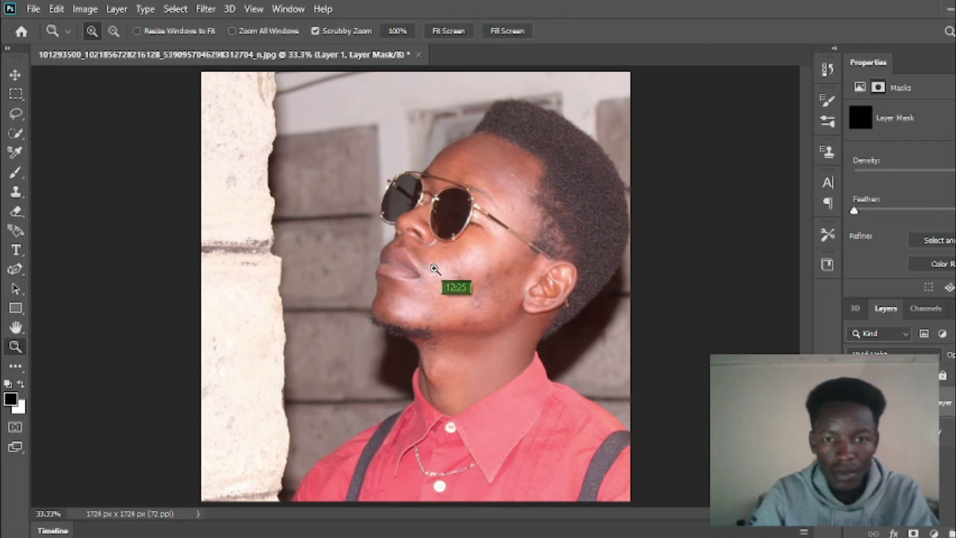
left_click(438, 270)
left_click(437, 269)
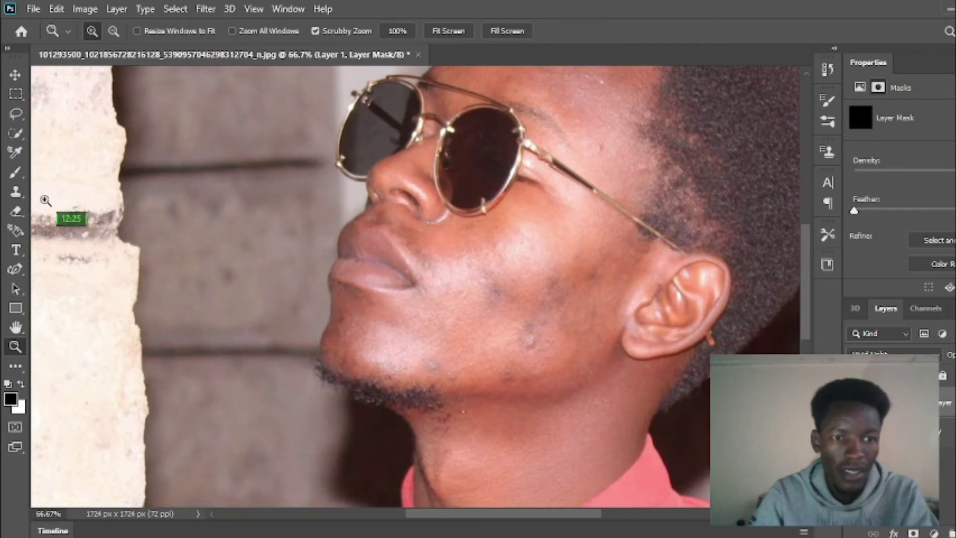
Set up the Brush tool with a pure white foreground color and a black background color for painting on the layer mask
left_click(18, 173)
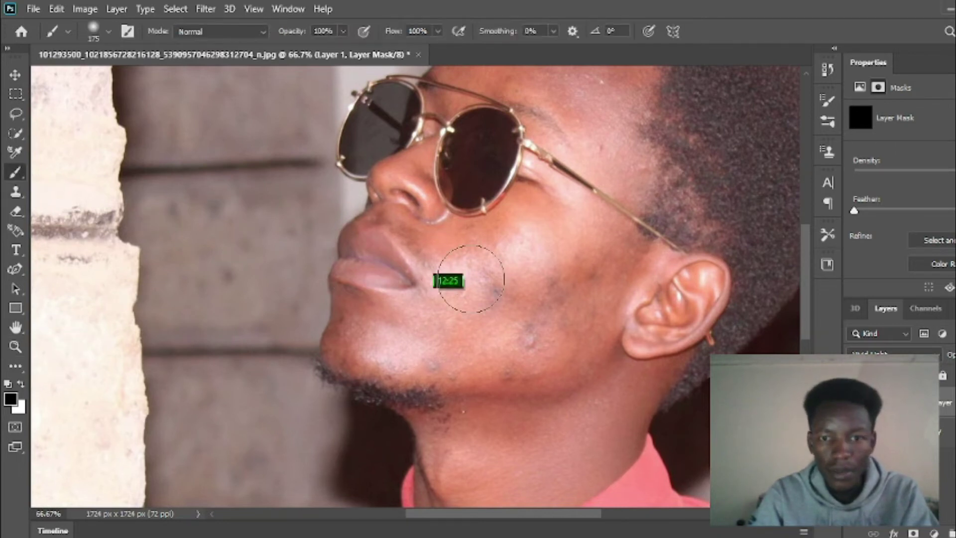
left_click(11, 398)
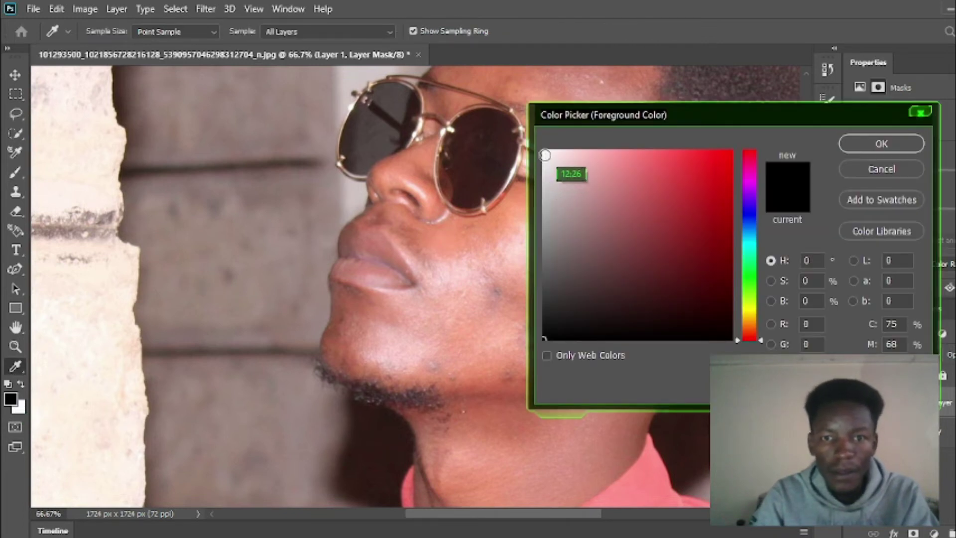
left_click_drag(545, 154, 545, 150)
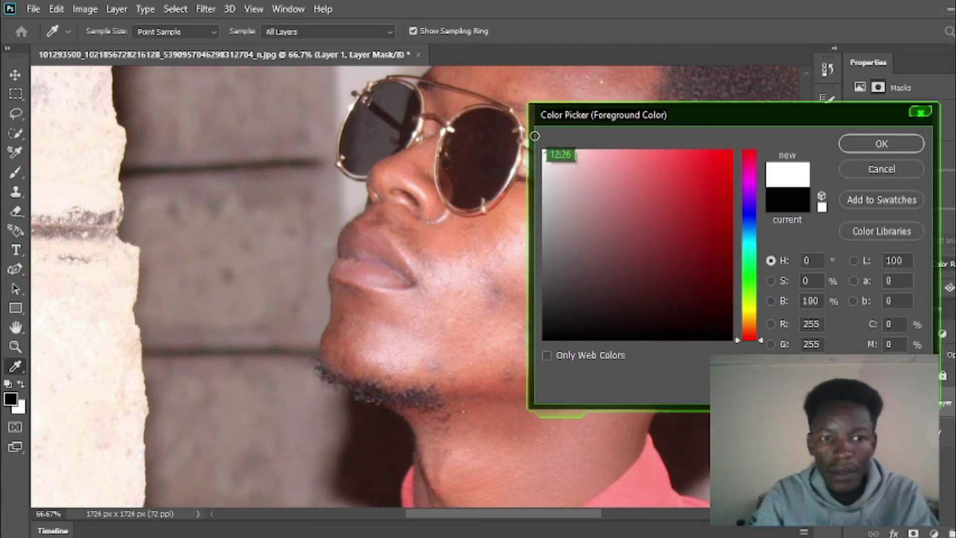
left_click(882, 144)
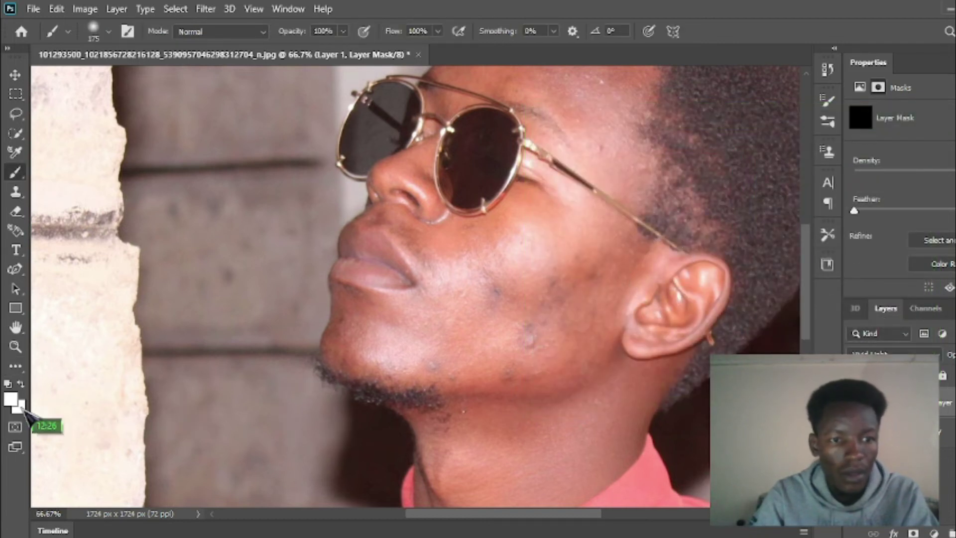
left_click(20, 406)
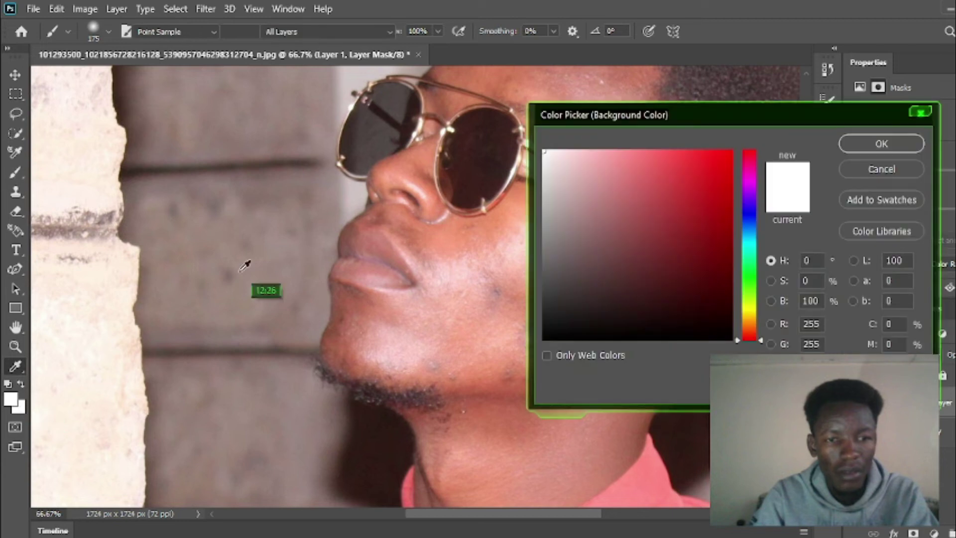
mouse_move(559, 284)
left_mouse_down()
mouse_move(549, 366)
mouse_move(528, 370)
left_mouse_up()
left_click(851, 145)
key("b")
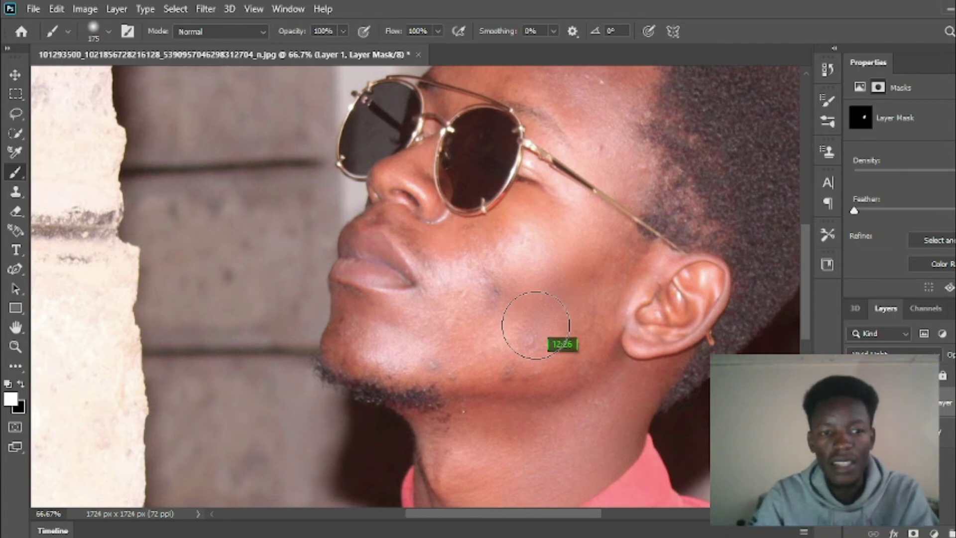
Paint white on the layer mask over the cheeks, chin, forehead and neck to reveal the smoothing, reducing the brush size to 90
mouse_move(536, 325)
left_mouse_down()
mouse_move(488, 316)
mouse_move(525, 315)
mouse_move(501, 282)
mouse_move(512, 248)
mouse_move(478, 254)
mouse_move(463, 257)
mouse_move(465, 288)
mouse_move(438, 342)
mouse_move(449, 351)
mouse_move(478, 335)
mouse_move(545, 331)
mouse_move(572, 302)
mouse_move(590, 252)
mouse_move(560, 278)
mouse_move(545, 276)
left_mouse_up()
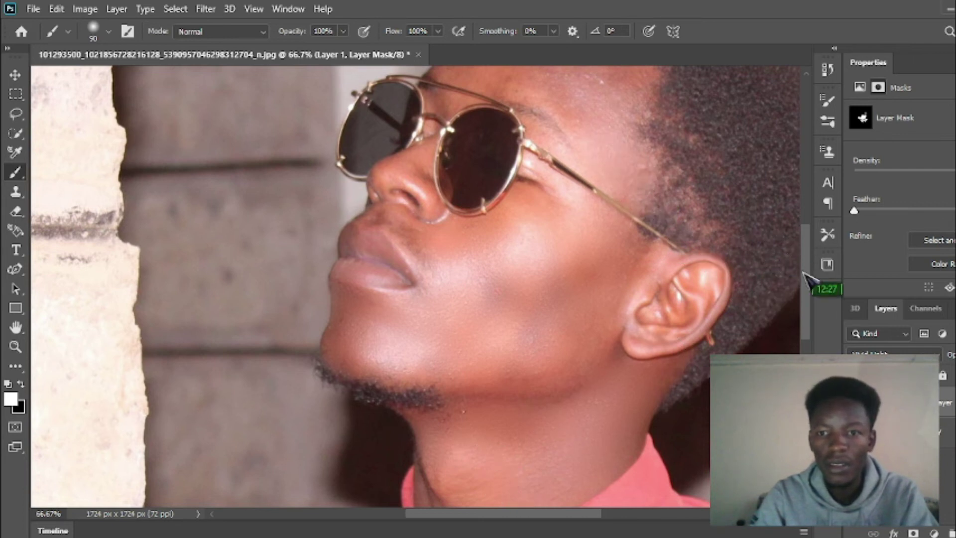
scroll(809, 279, "up", 5)
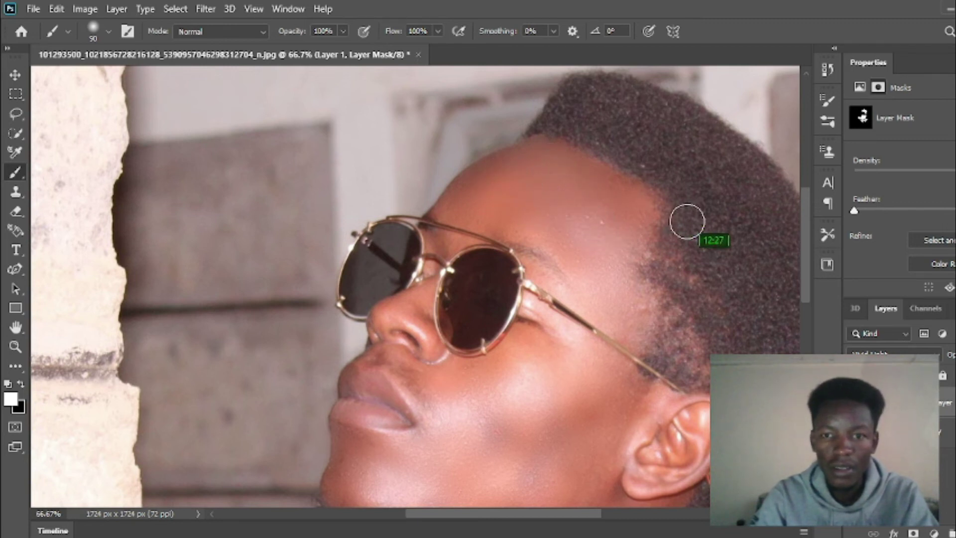
left_click_drag(809, 243, 804, 344)
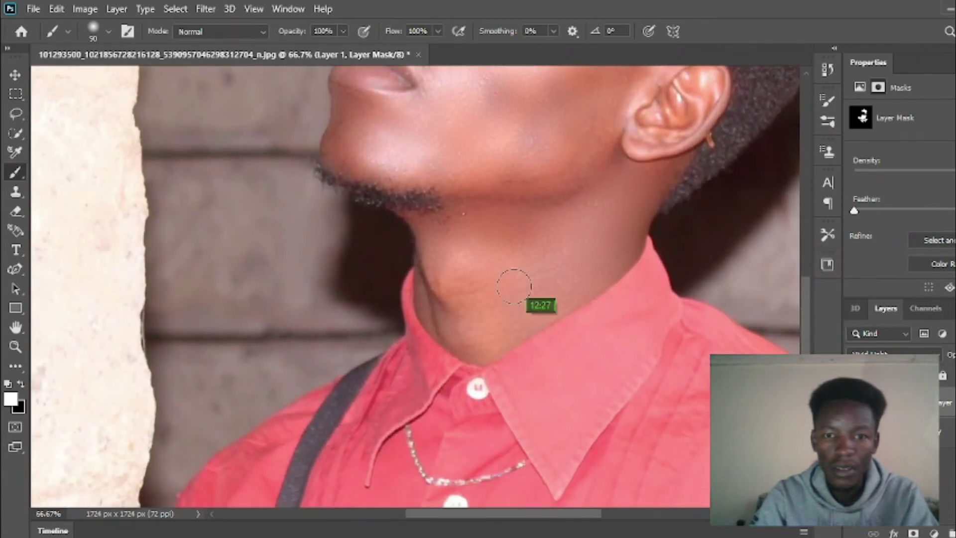
mouse_move(445, 273)
left_mouse_down()
mouse_move(456, 291)
mouse_move(438, 302)
mouse_move(432, 292)
mouse_move(468, 331)
left_mouse_up()
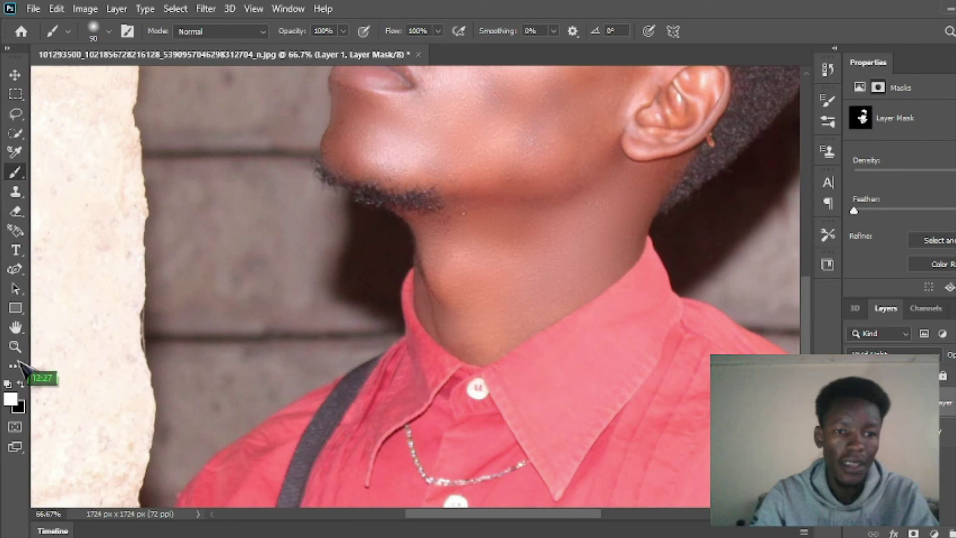
Check the whole retouched portrait, and start saving it to the Desktop as a JPEG copy
left_click(15, 346)
left_click_drag(461, 254, 423, 263)
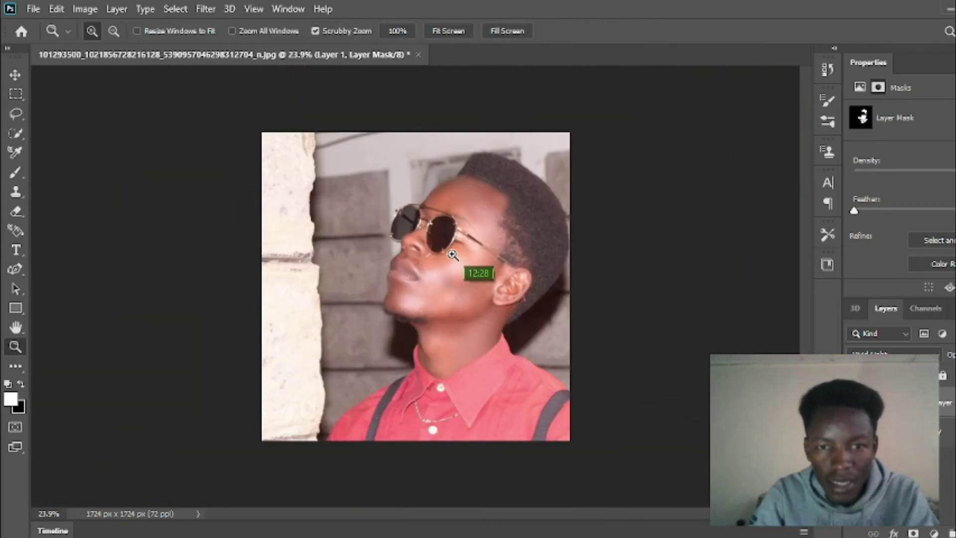
left_click(452, 254)
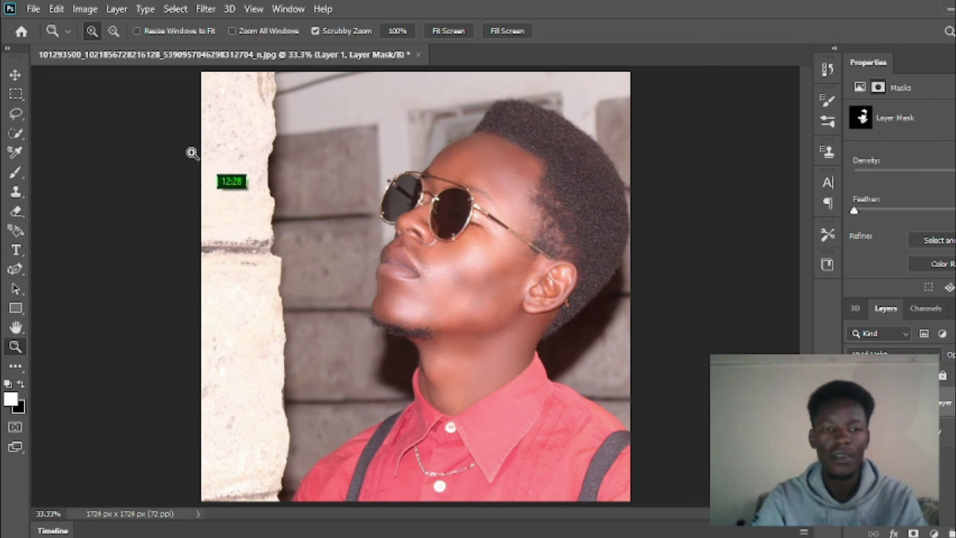
left_click_drag(550, 223, 551, 246)
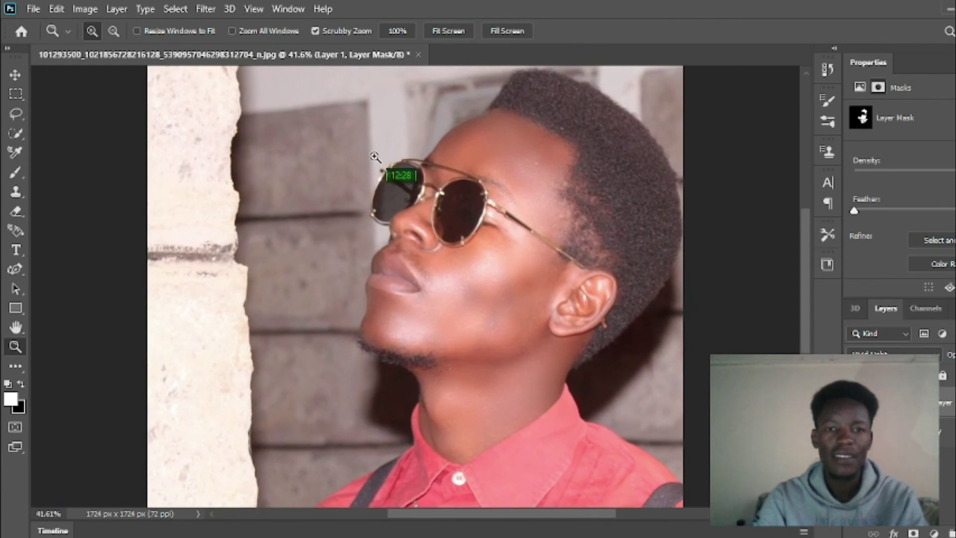
left_click(32, 9)
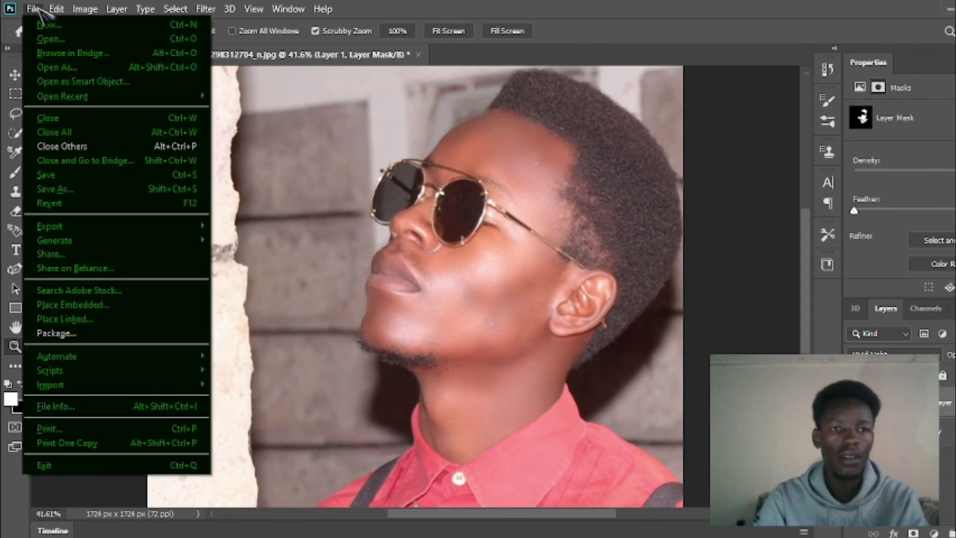
left_click(94, 191)
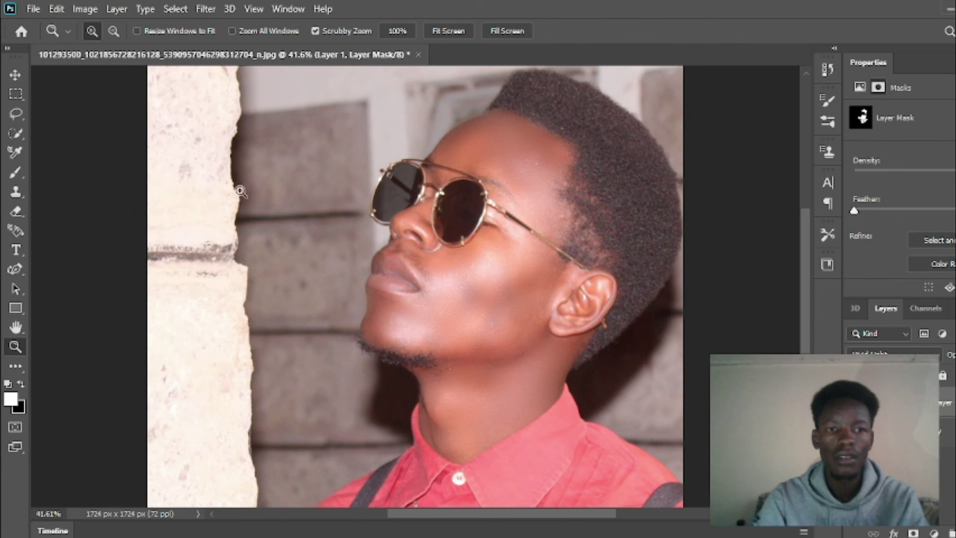
left_click(608, 414)
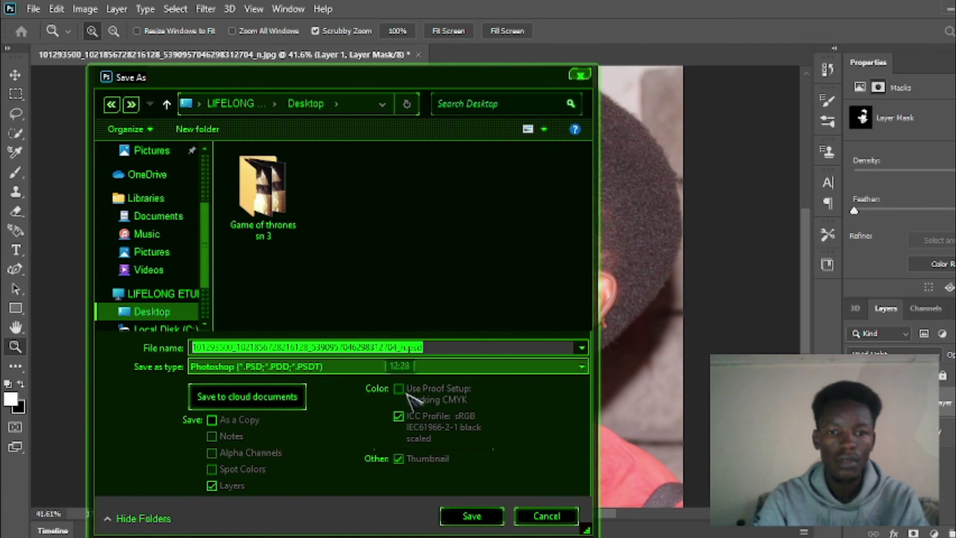
left_click(465, 367)
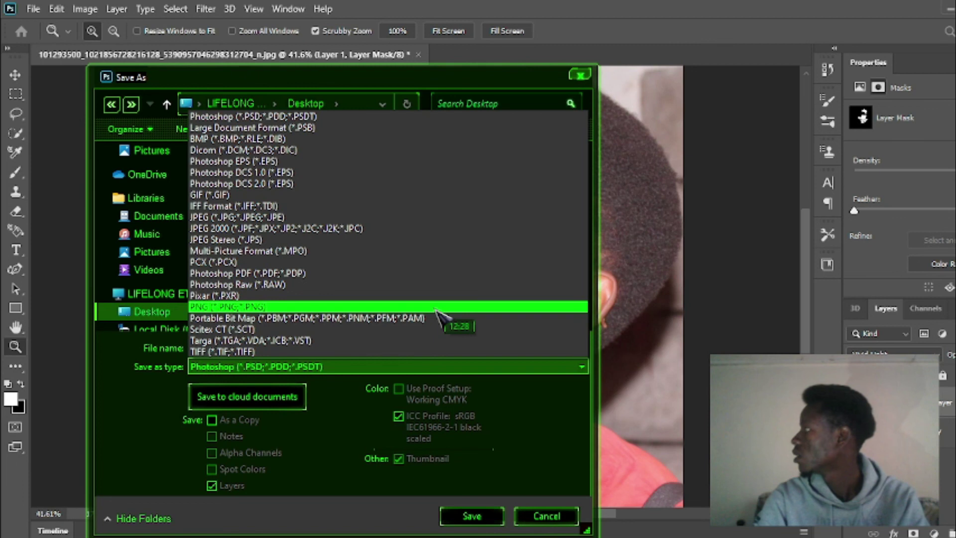
left_click(311, 218)
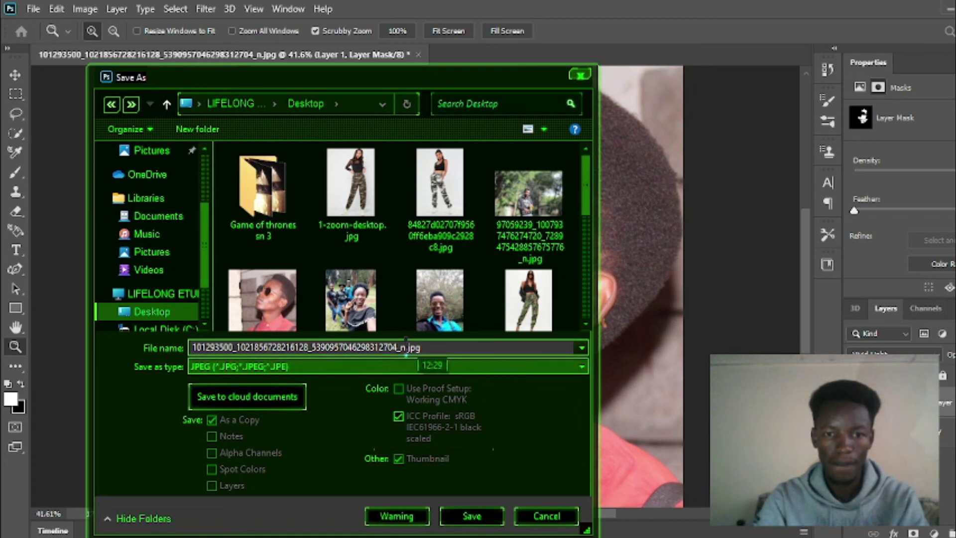
Add 1 to the end of the file name and save the JPEG at maximum quality 12 in Progressive format with 3 scans
double_click(406, 347)
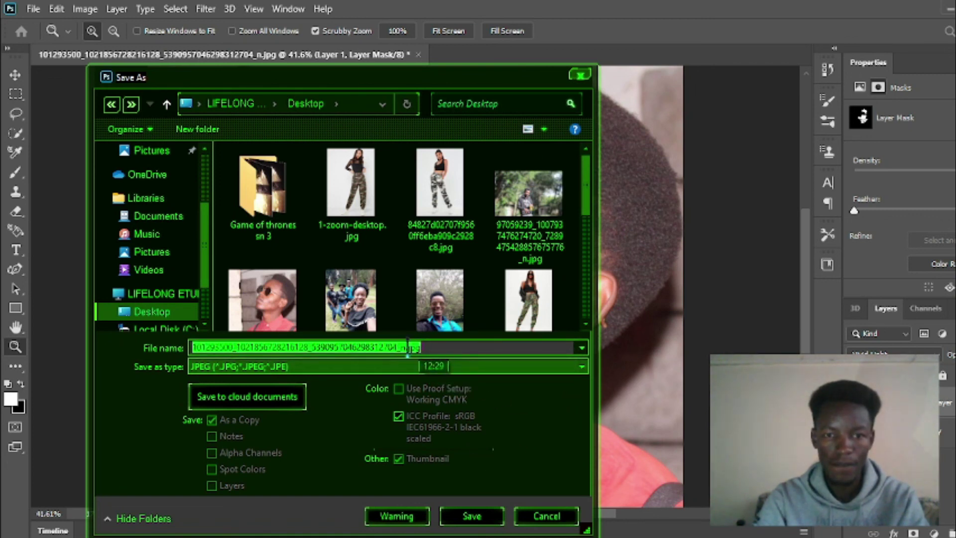
left_click(406, 347)
type("1")
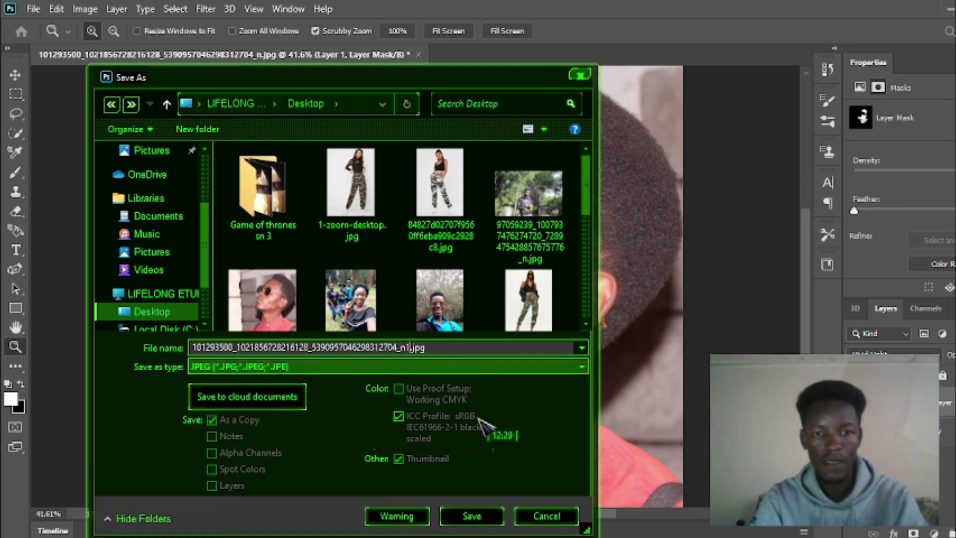
left_click(470, 516)
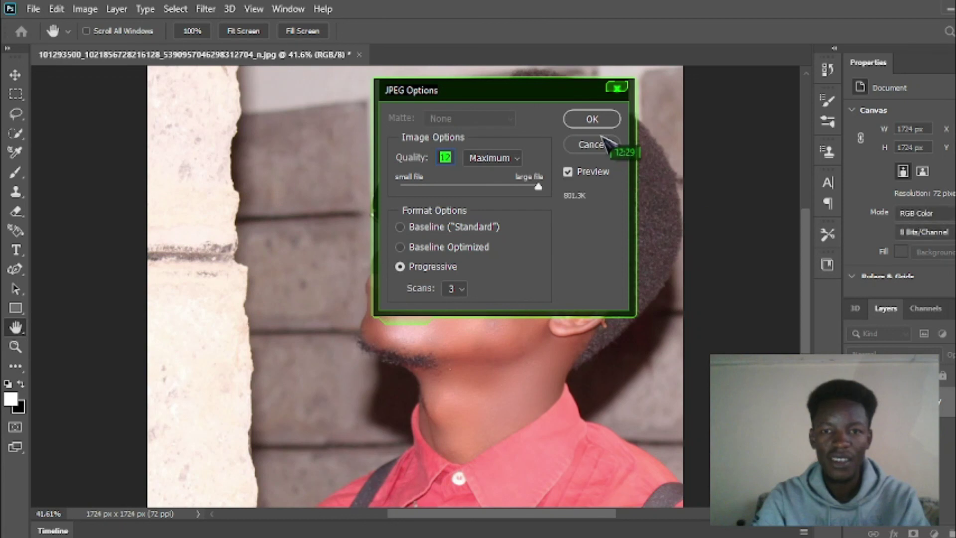
left_click(601, 123)
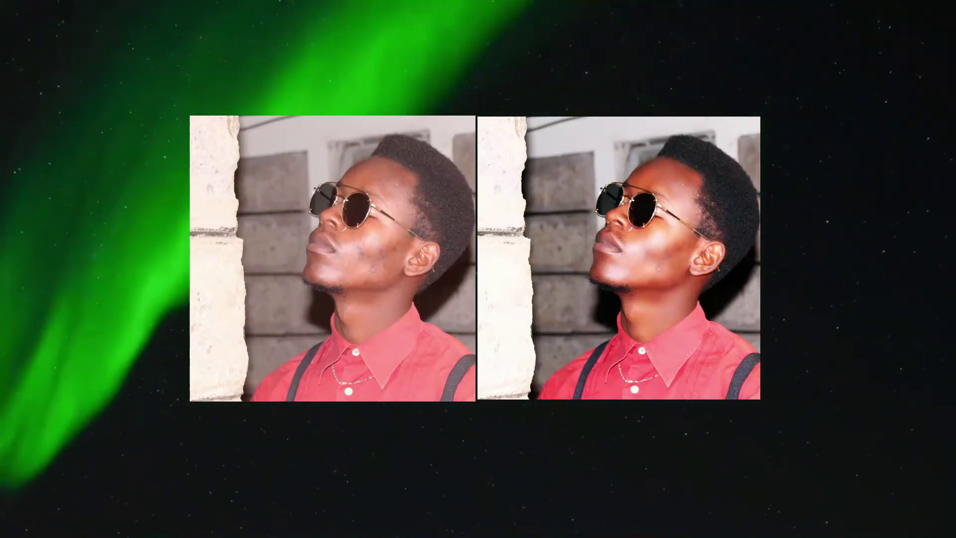